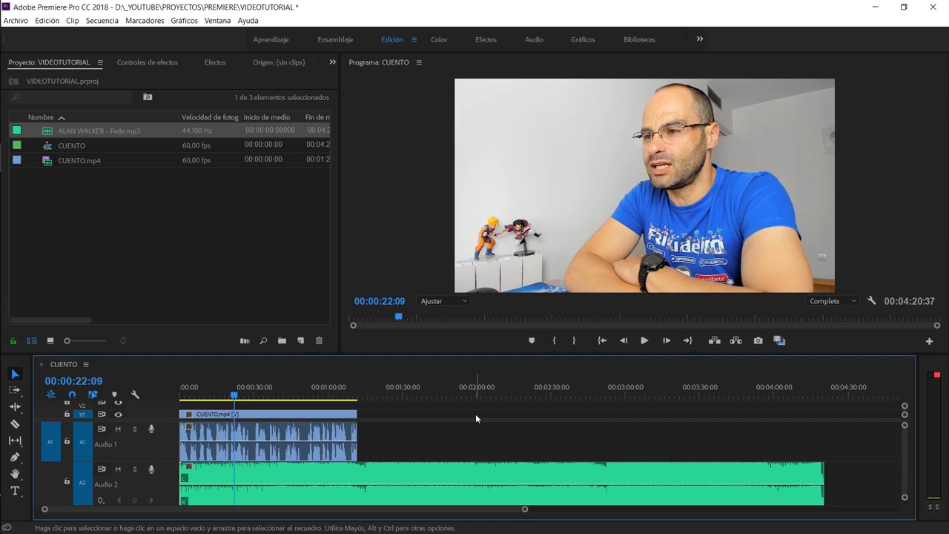
# Step: Undo the placement of the ALAN WALKER - Fade.mp3 clip in the CUENTO sequence
pyautogui.rightClick(448, 477)
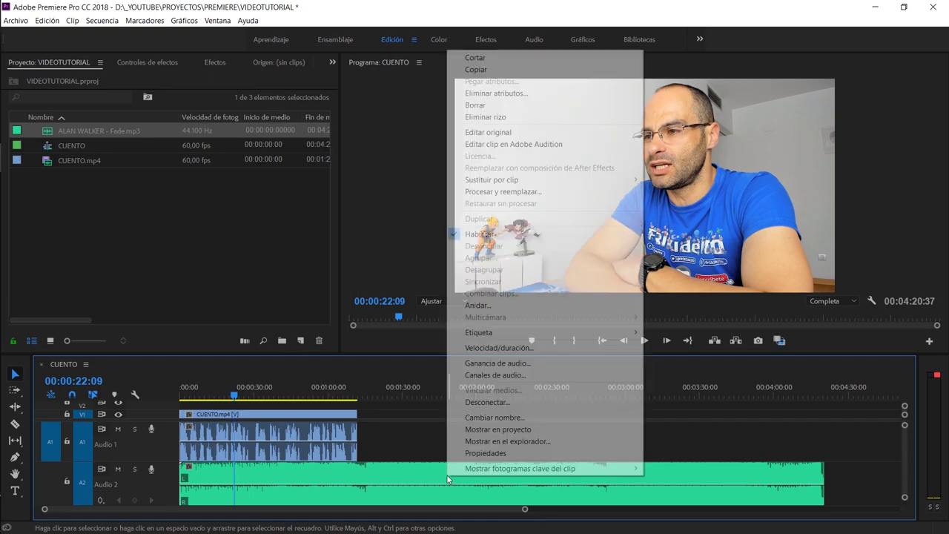
pyautogui.click(405, 429)
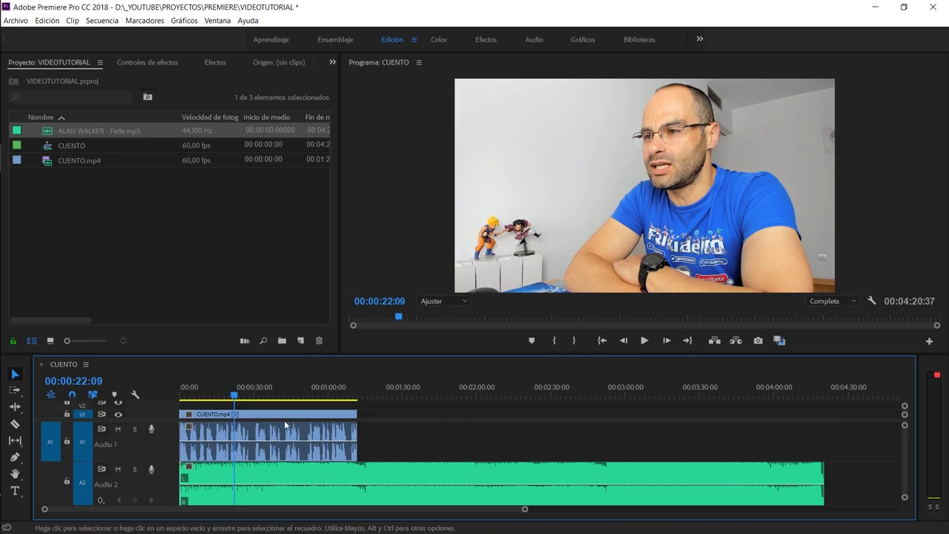
pyautogui.hotkey('ctrl', 'z')
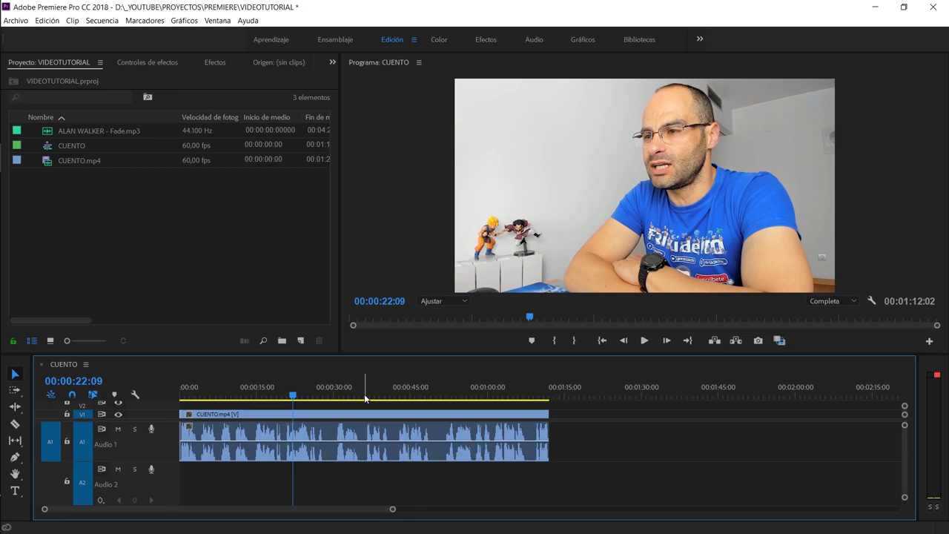
# Step: Place ALAN WALKER - Fade.mp3 on track Audio 2 at the start of the CUENTO sequence
pyautogui.click(63, 131)
pyautogui.moveTo(58, 131); pyautogui.dragTo(176, 492)
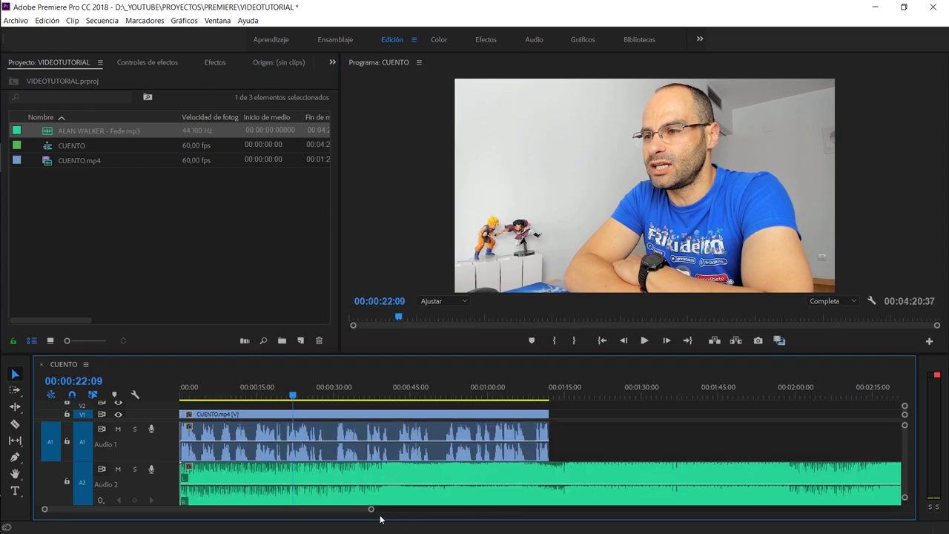
pyautogui.moveTo(371, 509); pyautogui.dragTo(524, 521)
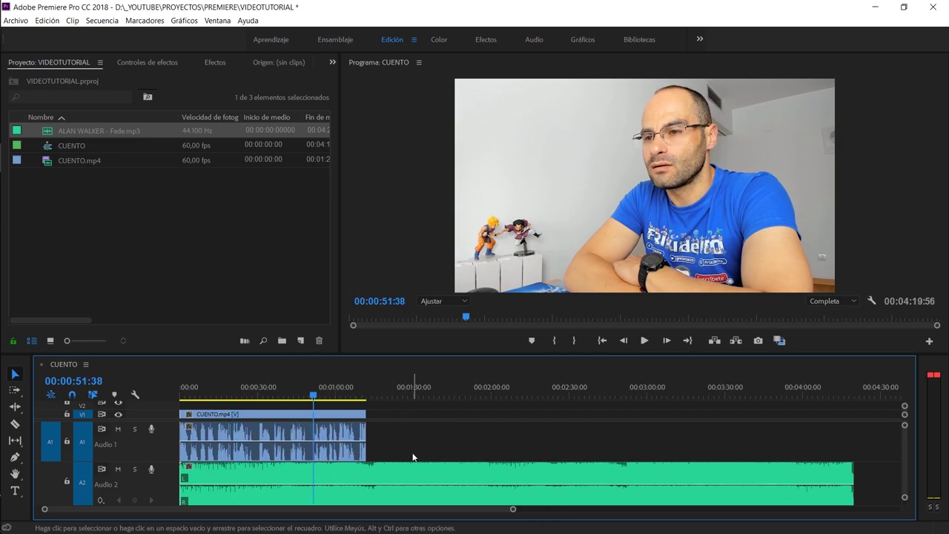
# Step: Send the music clip on Audio 2 to Adobe Audition for editing
pyautogui.rightClick(110, 131)
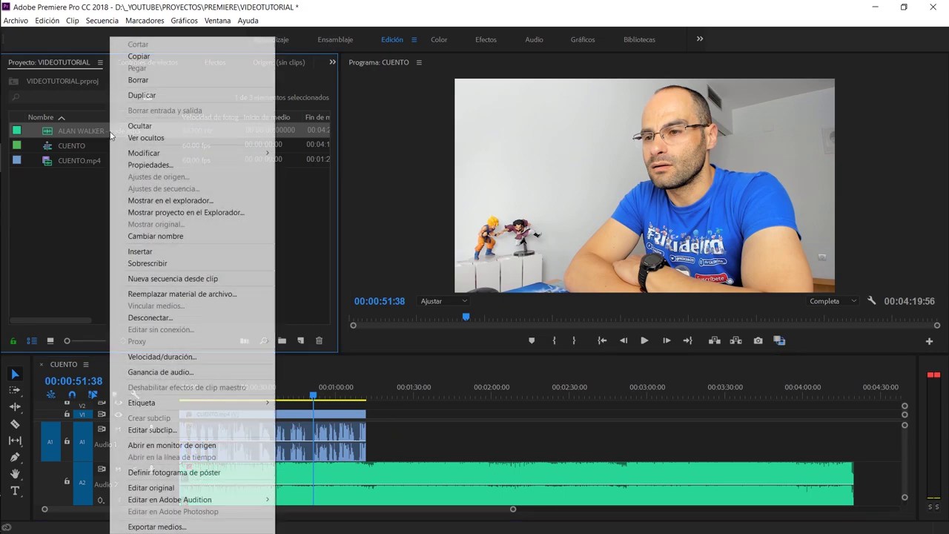
pyautogui.moveTo(194, 502)
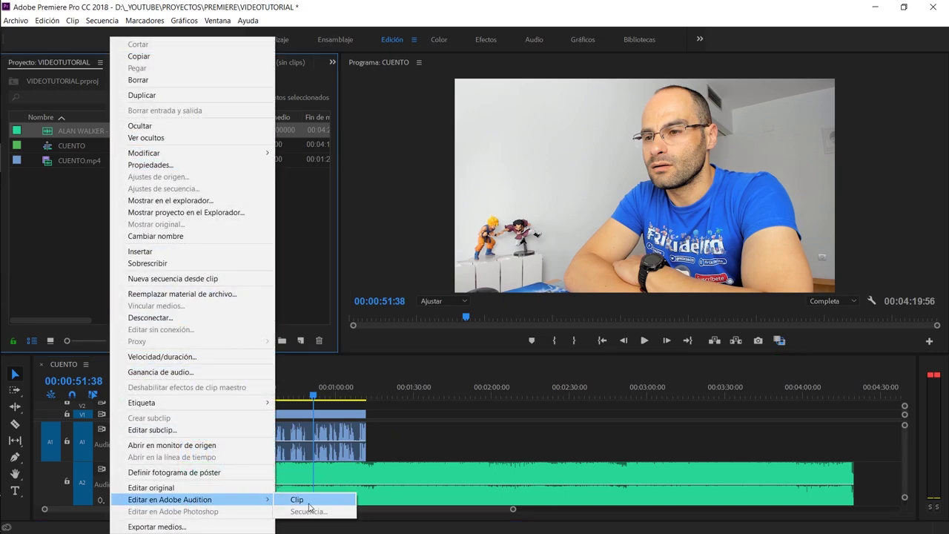
pyautogui.click(429, 2)
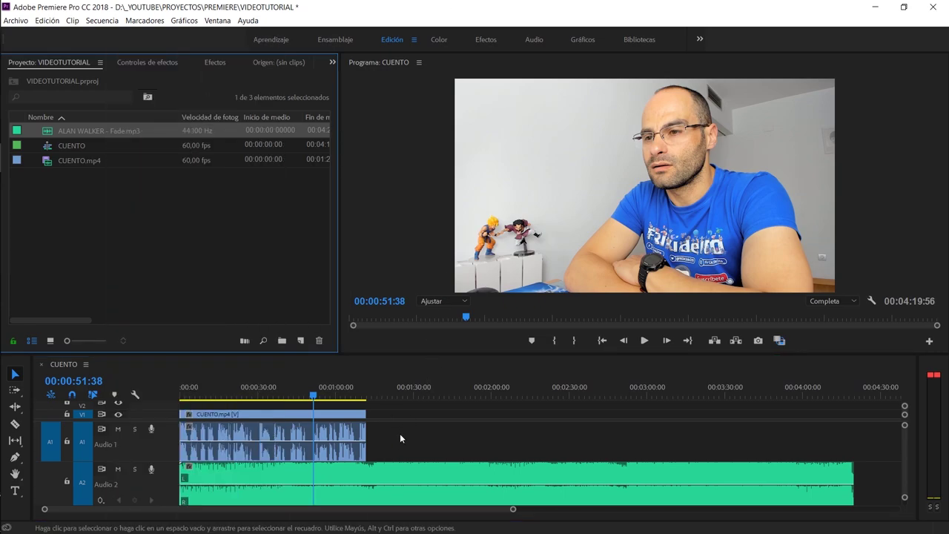
pyautogui.rightClick(362, 480)
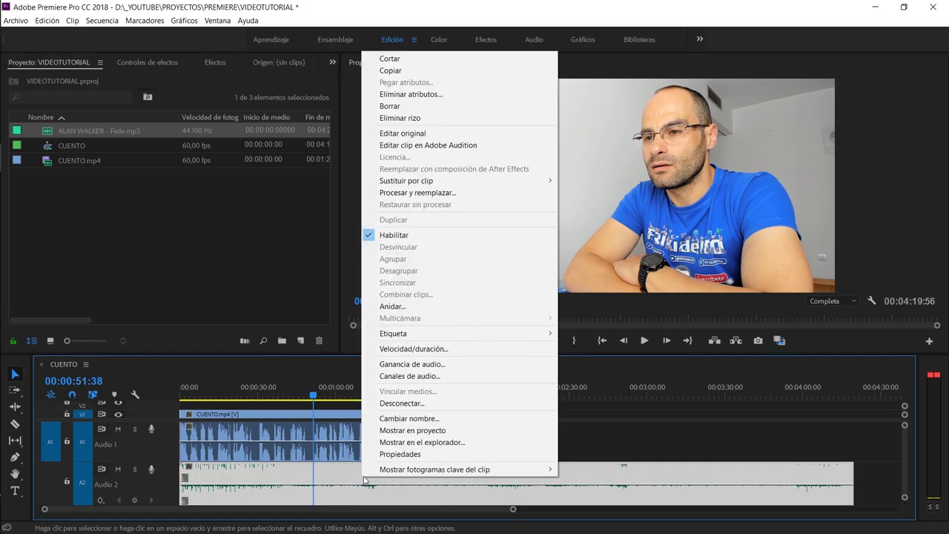
pyautogui.click(463, 149)
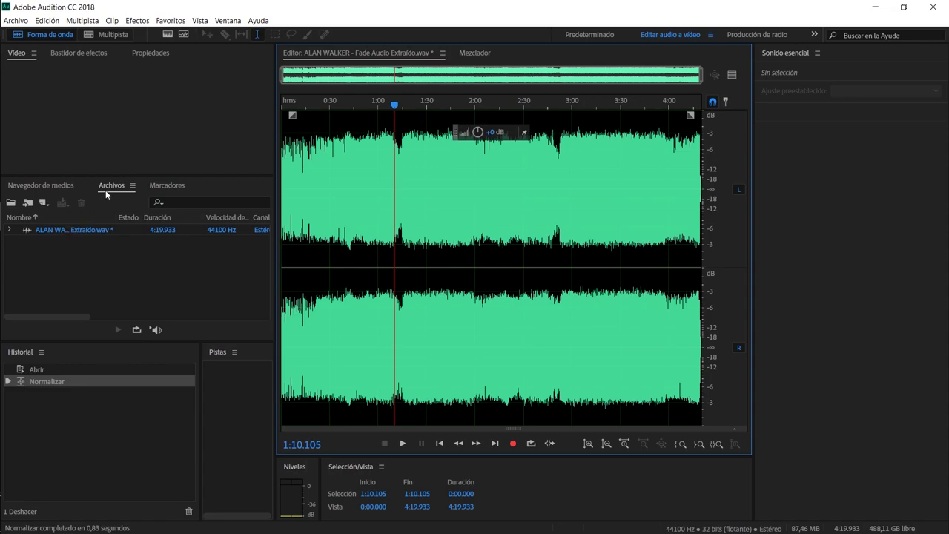
# Step: Insert the extracted music file into a new multitrack session, keeping the default name and settings
pyautogui.rightClick(76, 228)
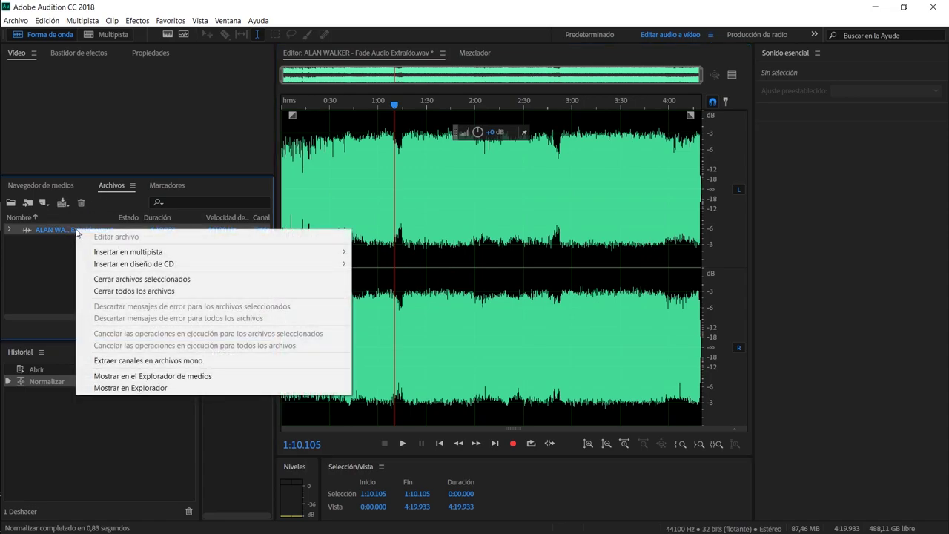
pyautogui.moveTo(260, 258)
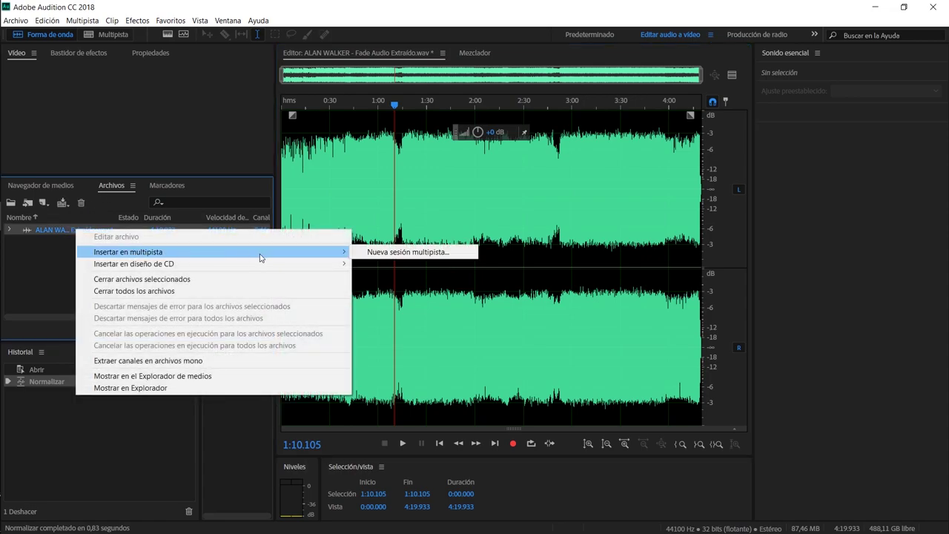
pyautogui.click(396, 252)
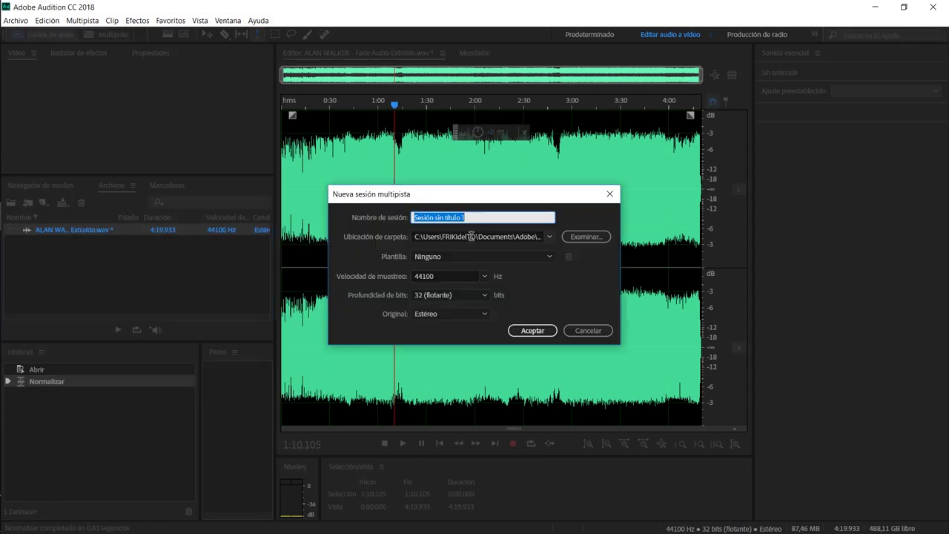
pyautogui.click(539, 330)
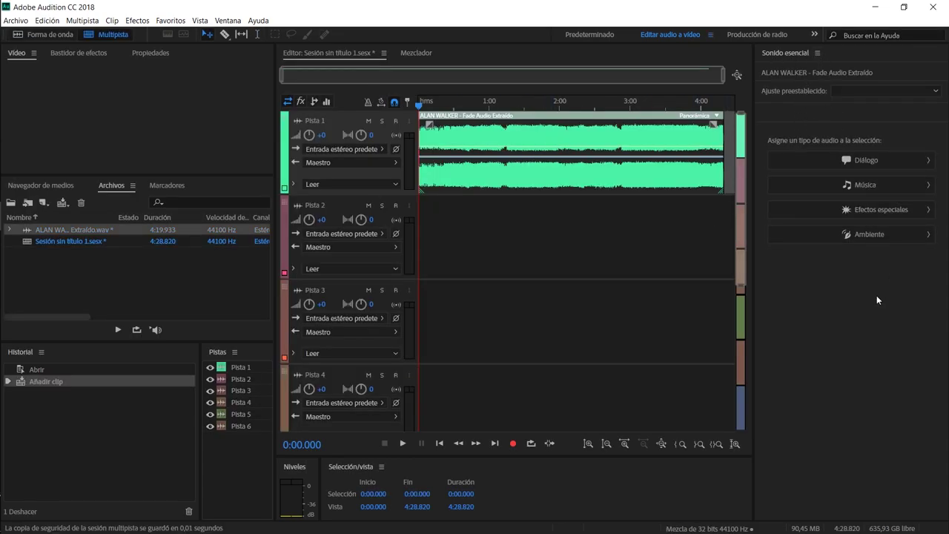
# Step: Assign the Música audio type to the clip and enable Duración with the Remezclar method
pyautogui.click(227, 21)
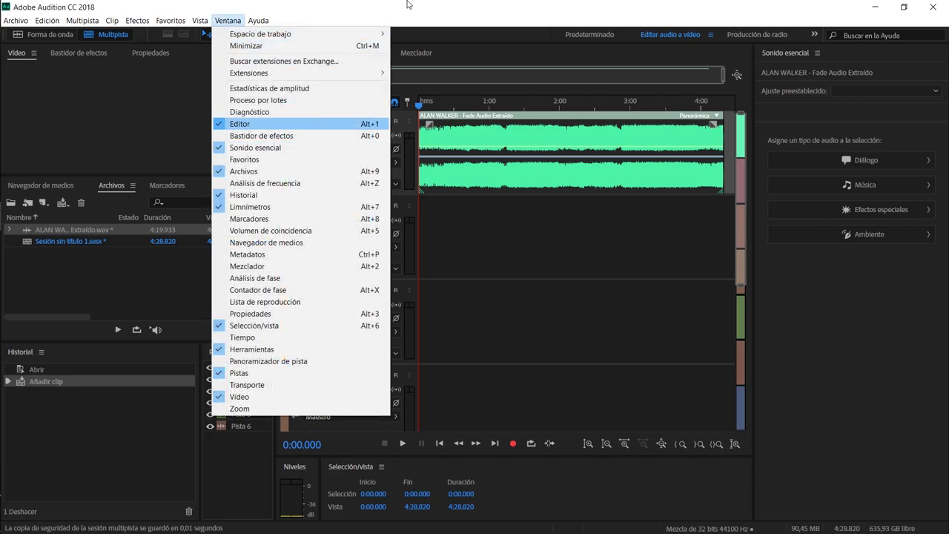
pyautogui.click(317, 123)
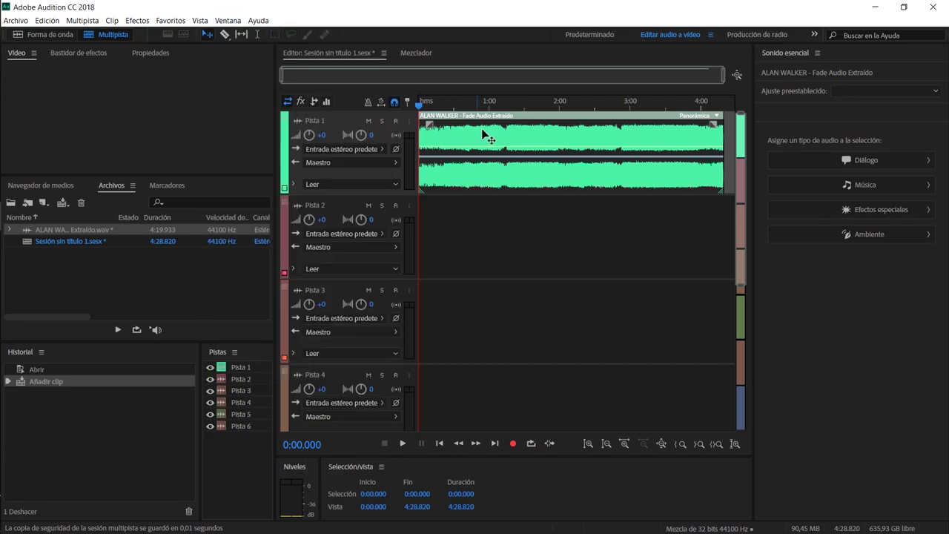
pyautogui.click(854, 187)
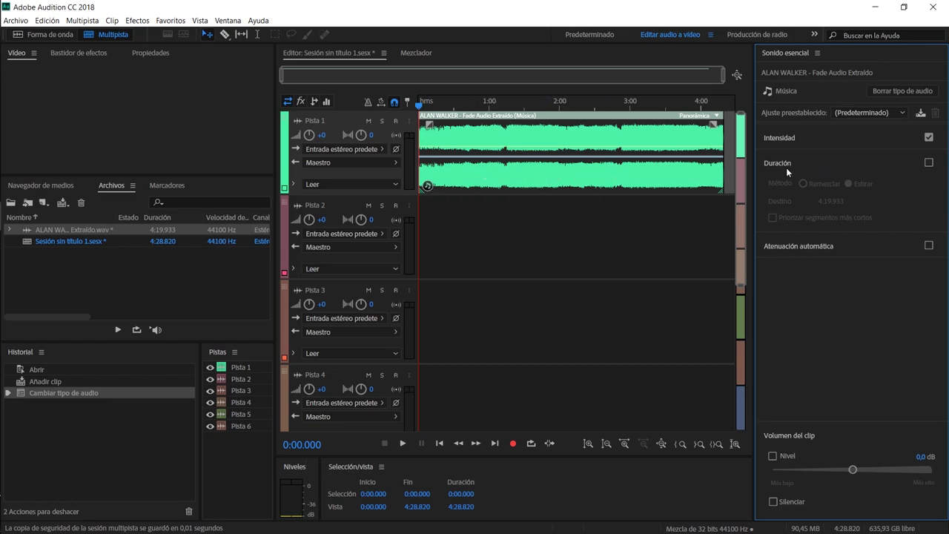
pyautogui.click(929, 163)
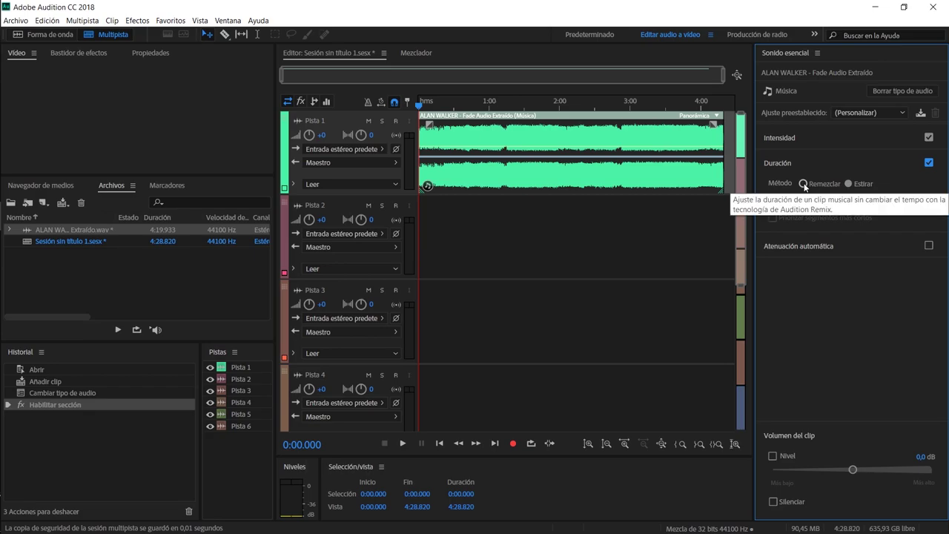
pyautogui.click(803, 184)
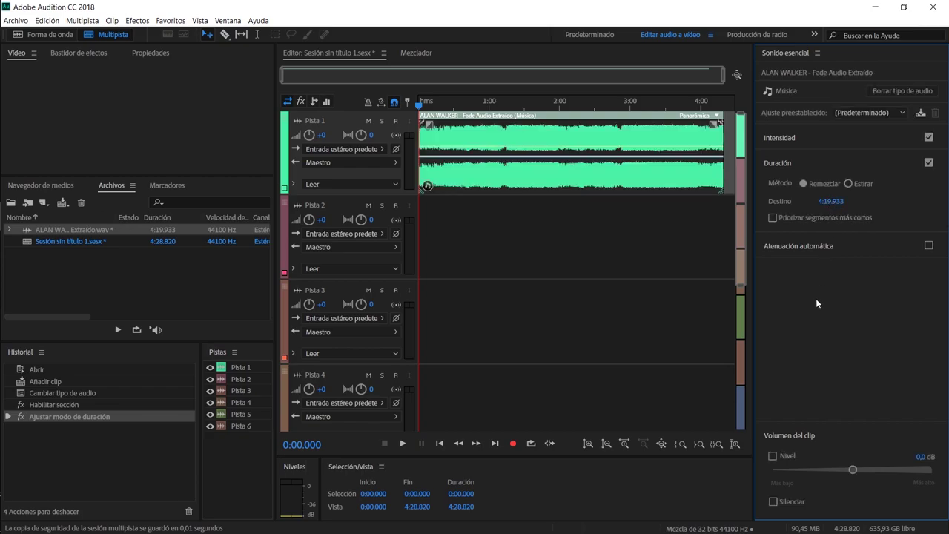
# Step: Set the music clip's remix target duration to 10 minutes
pyautogui.click(826, 200)
pyautogui.moveTo(824, 200); pyautogui.dragTo(819, 200)
pyautogui.write('10')
pyautogui.press('Return')
pyautogui.click(643, 444)
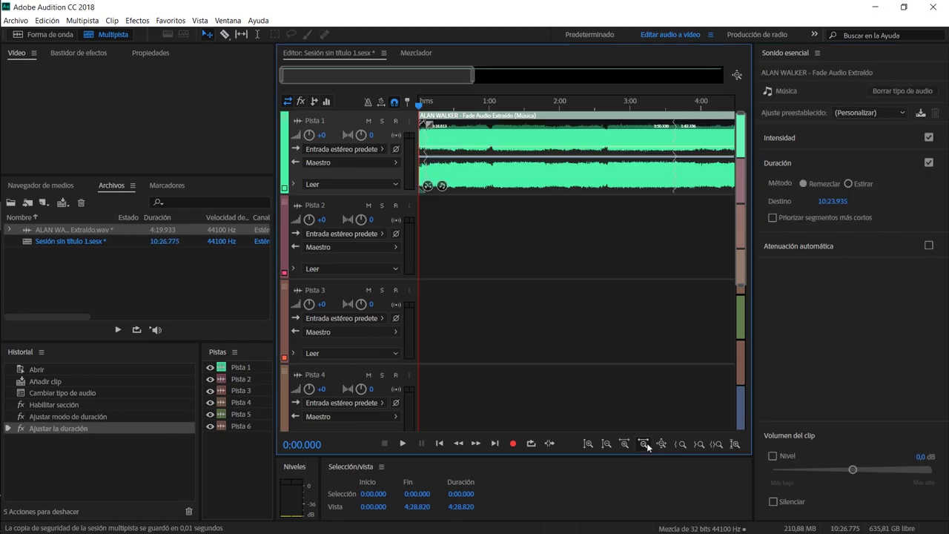
pyautogui.click(647, 446)
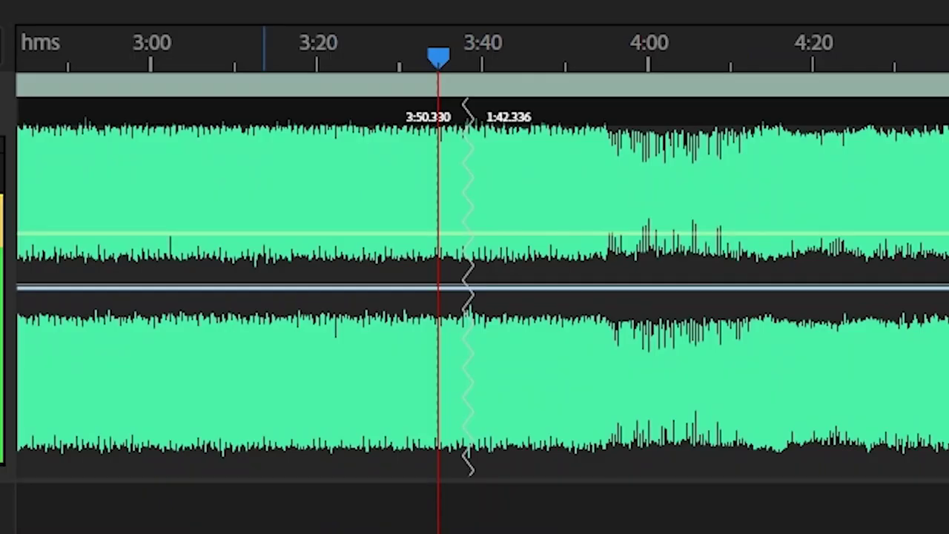
# Step: Play the remixed music across the transition just before 3:40 to check the join
pyautogui.press('space')
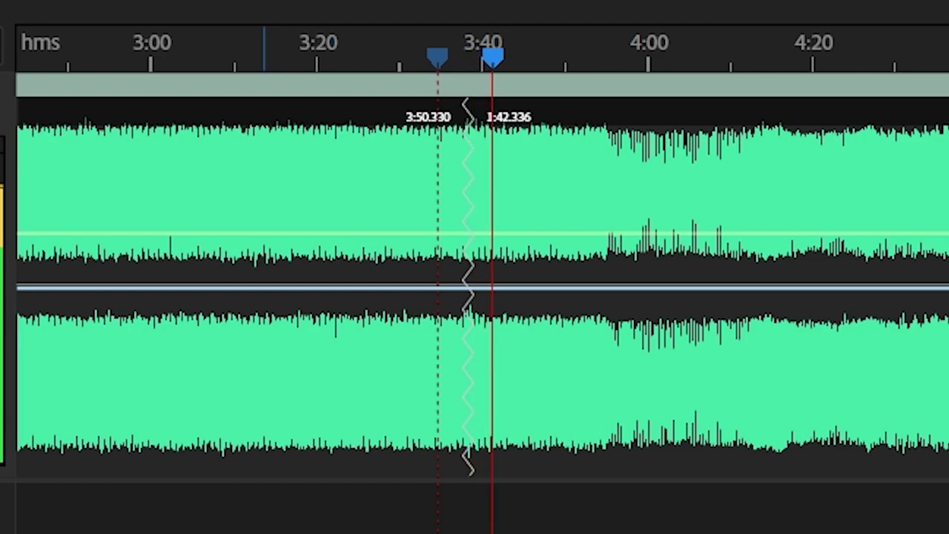
pyautogui.press('space')
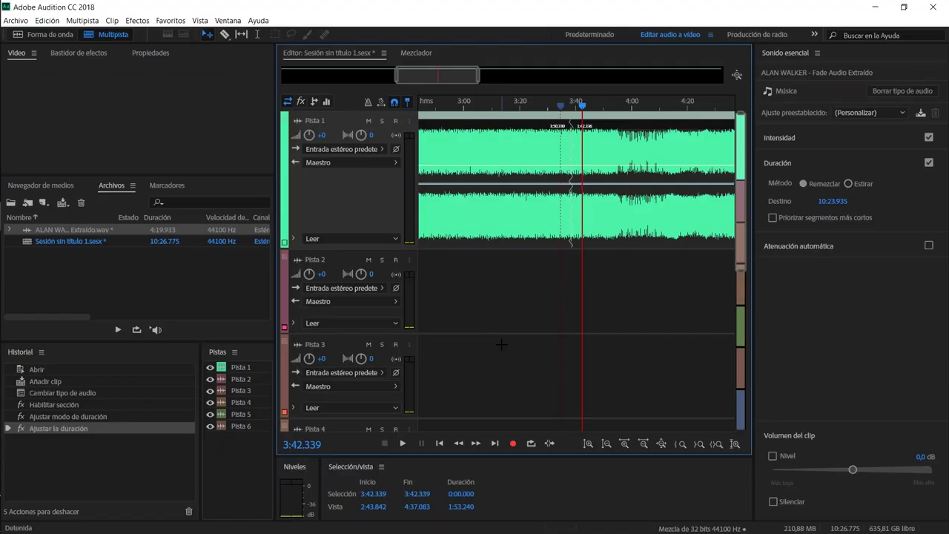
pyautogui.press('\\')
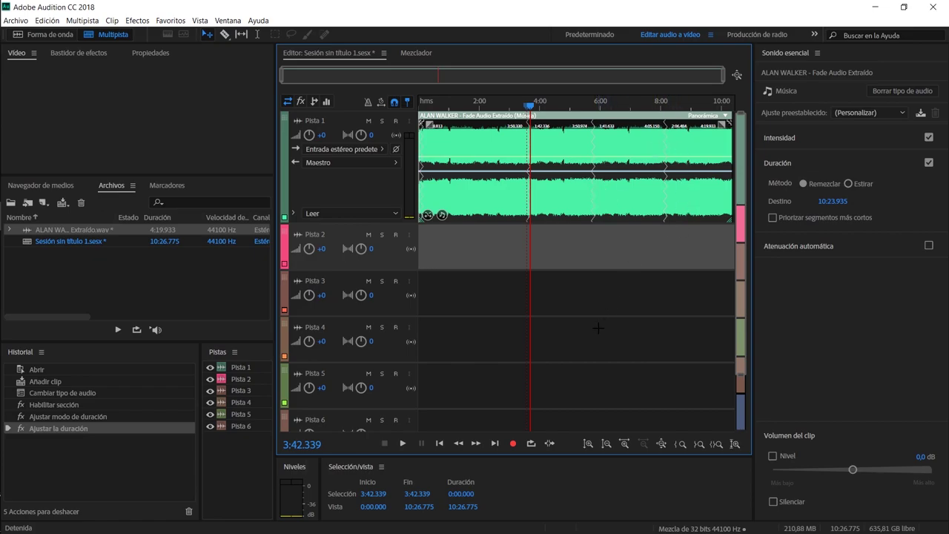
# Step: Set the music clip's remix target duration to 1:12
pyautogui.click(825, 201)
pyautogui.doubleClick(823, 200)
pyautogui.write('1:12')
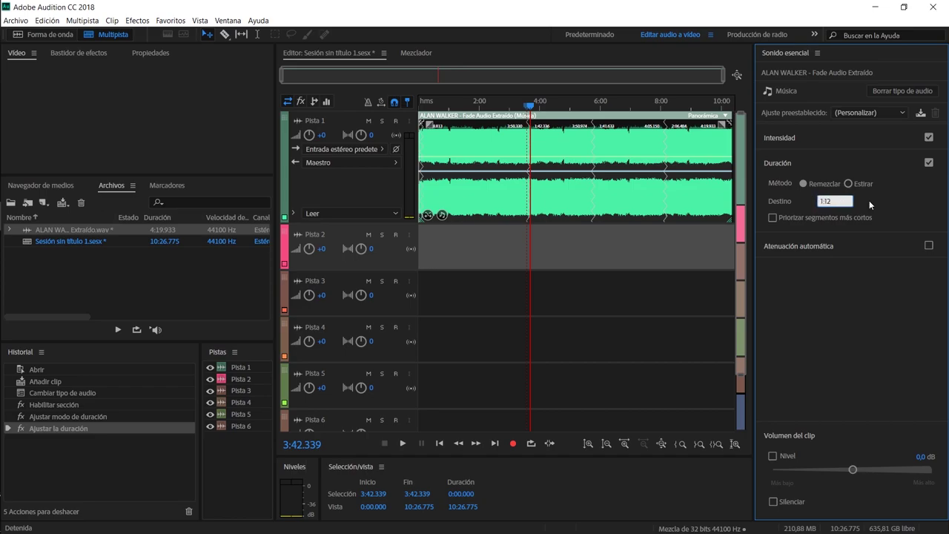
pyautogui.press('Return')
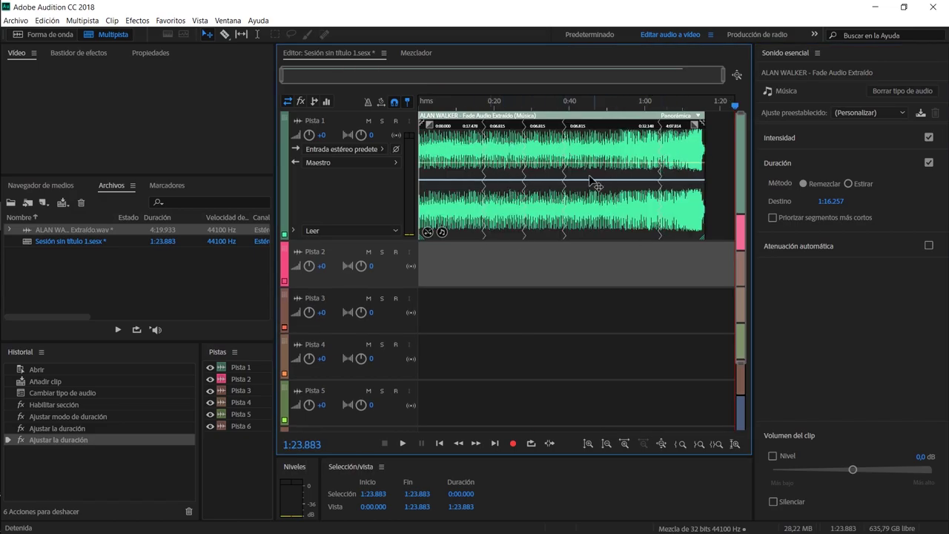
# Step: Play the shortened music across each of its remix transitions to check the joins
pyautogui.click(478, 100)
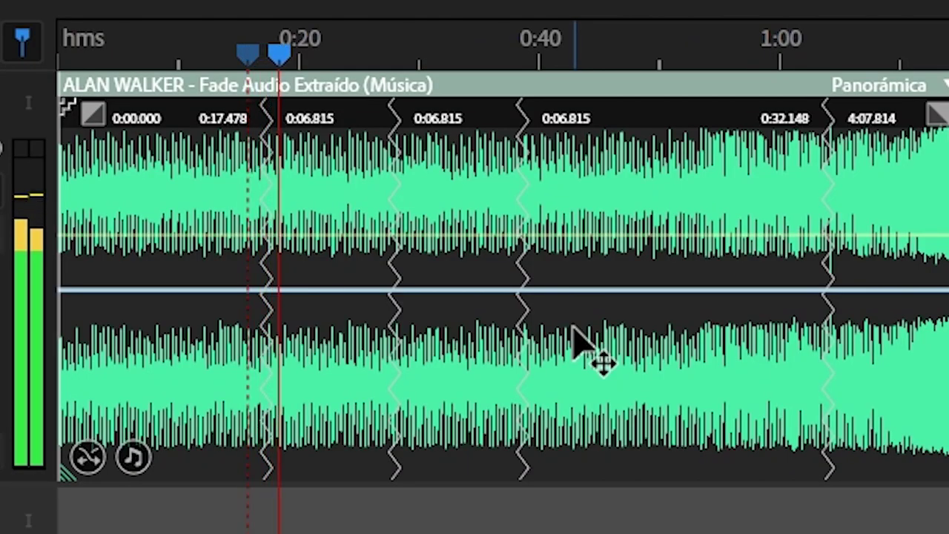
pyautogui.moveTo(378, 53); pyautogui.dragTo(366, 58)
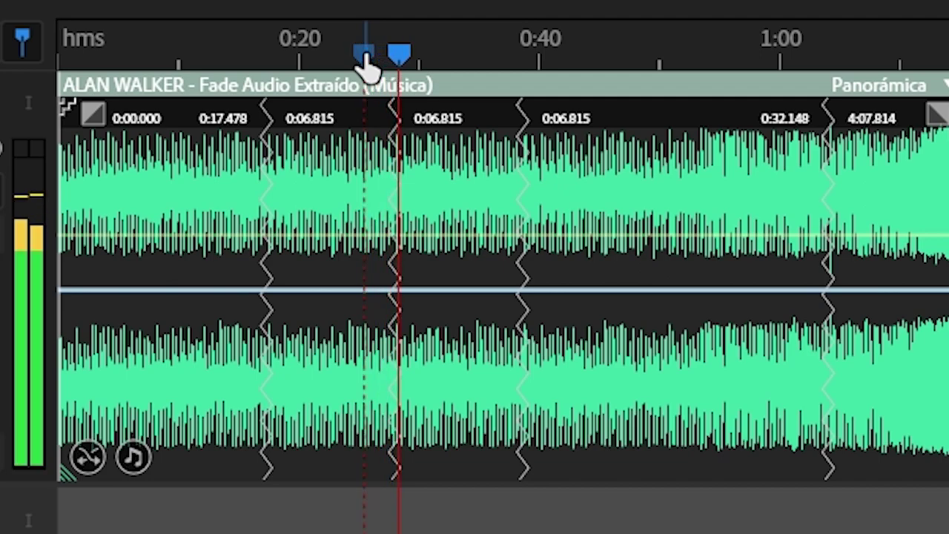
pyautogui.moveTo(364, 57); pyautogui.dragTo(502, 57)
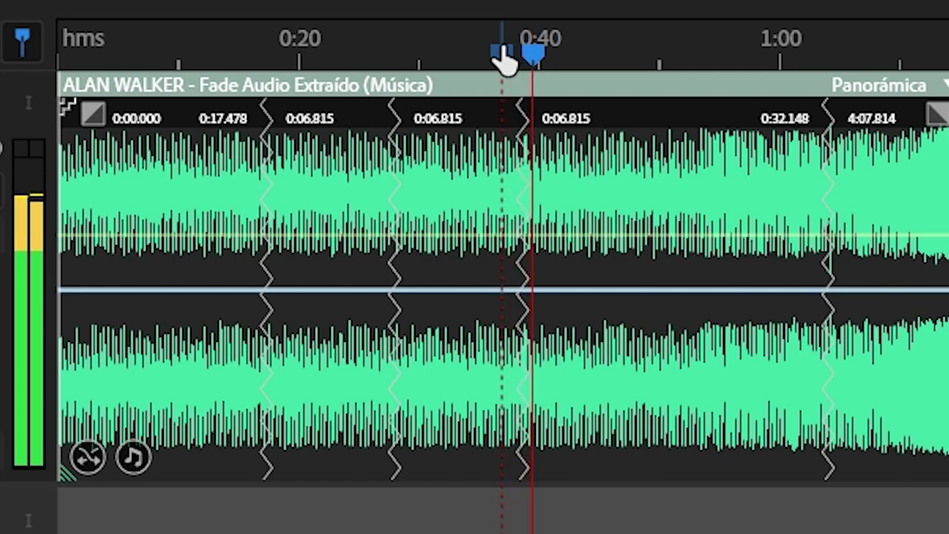
pyautogui.click(809, 50)
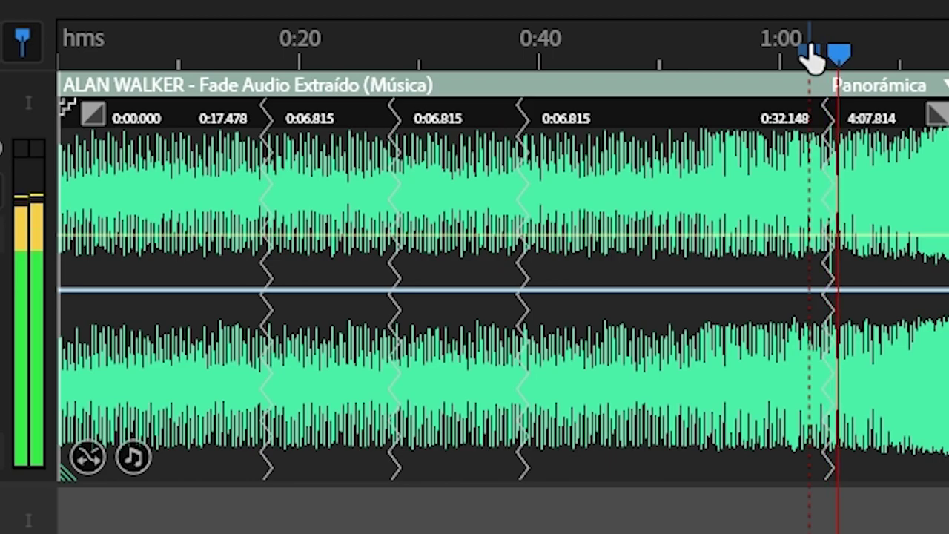
pyautogui.press('space')
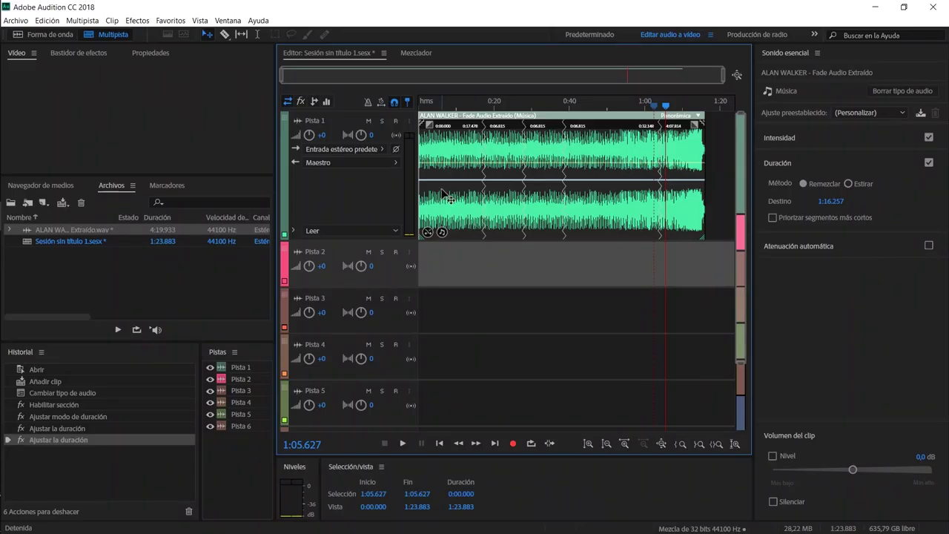
# Step: Export the session to Adobe Premiere Pro, mixed down to a stereo file and opened in Premiere Pro
pyautogui.click(20, 22)
pyautogui.moveTo(201, 224)
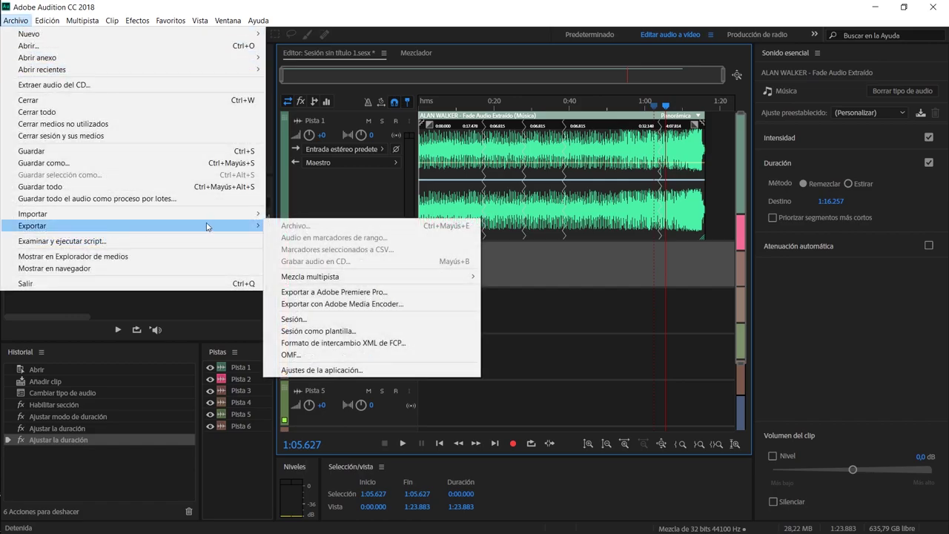
pyautogui.click(343, 293)
pyautogui.click(344, 277)
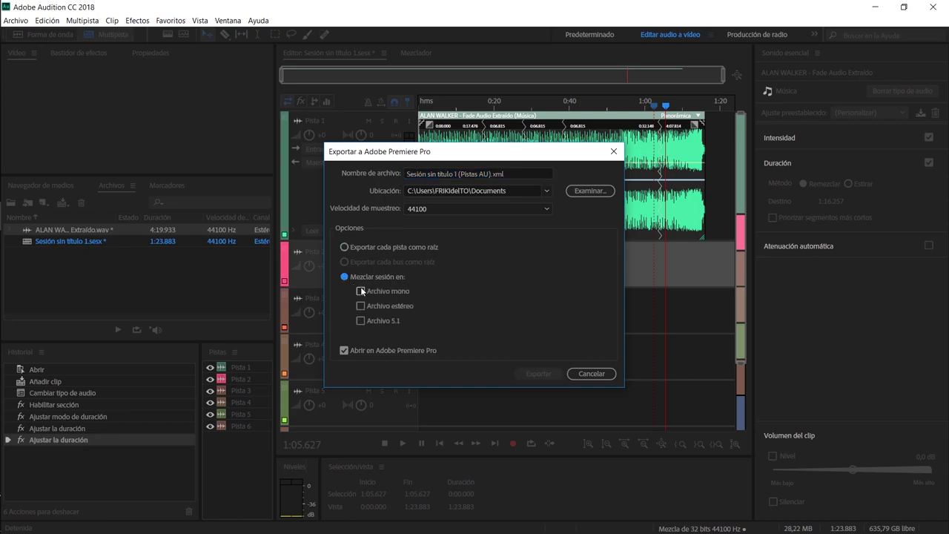
pyautogui.click(360, 305)
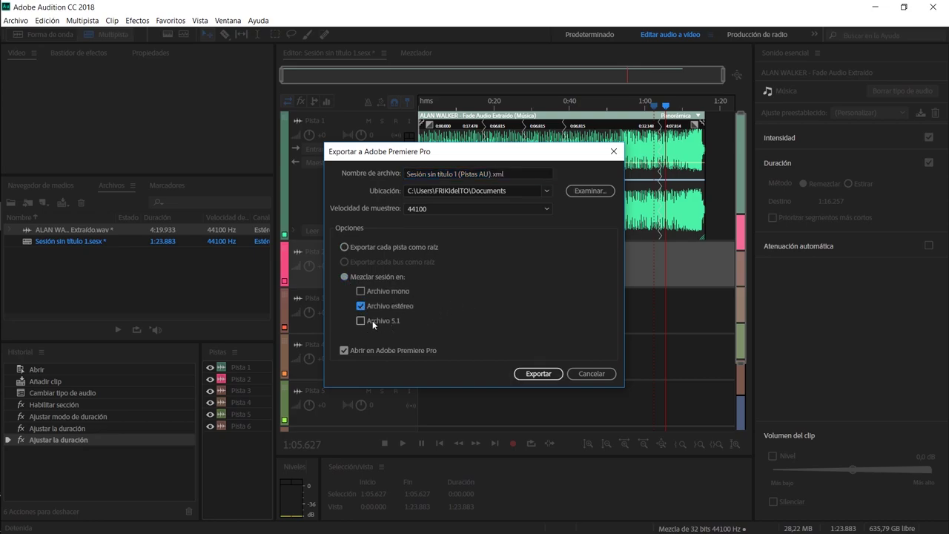
pyautogui.click(539, 373)
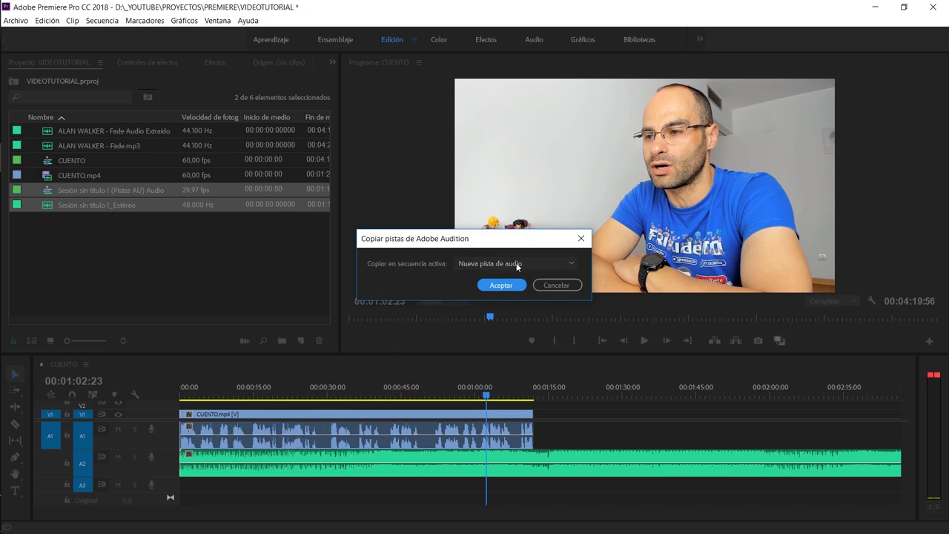
# Step: Copy the Audition mix to track Audio 3 of the active sequence and delete the full-length music clip from Audio 2
pyautogui.click(552, 262)
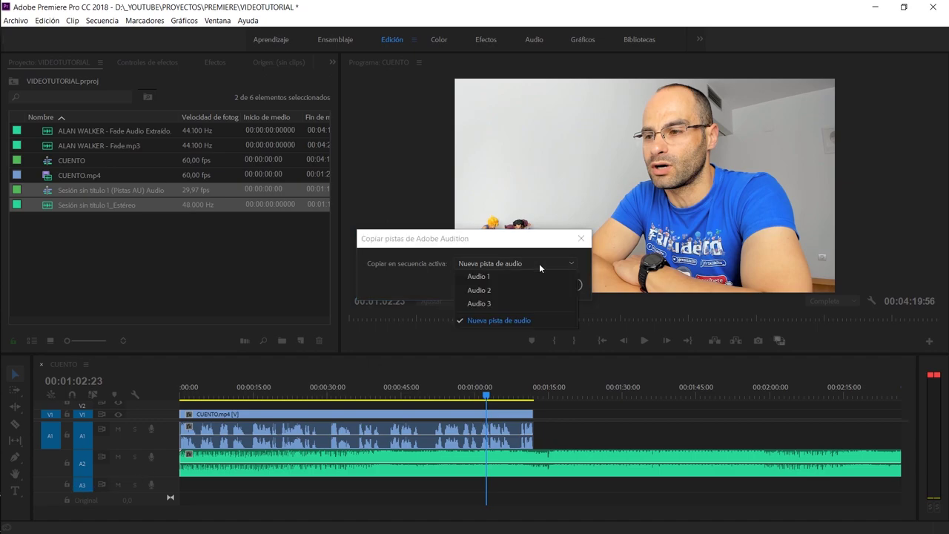
pyautogui.click(486, 303)
pyautogui.click(504, 287)
pyautogui.click(476, 474)
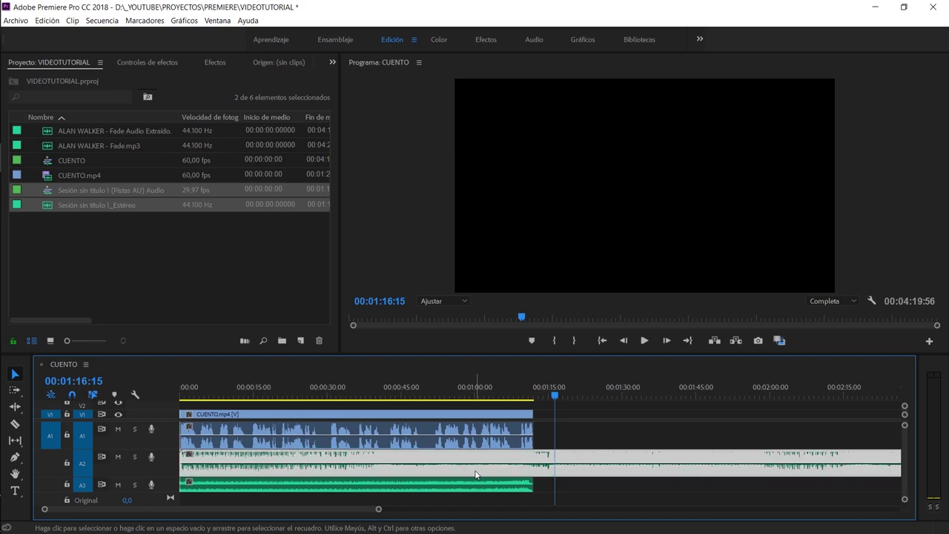
pyautogui.press('Delete')
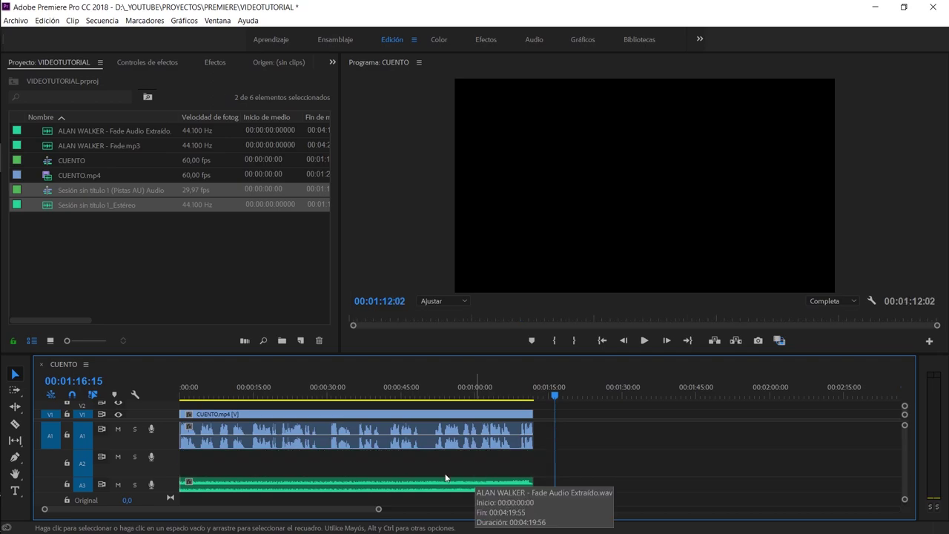